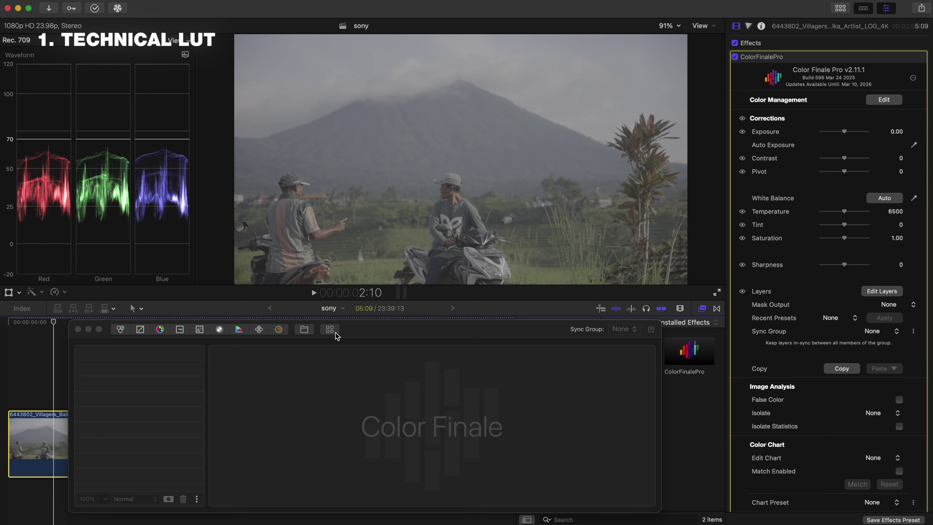
Search the LUT browser for "sony", insert sony_s-log3_colorfinale_-0.5EV_basic and compare the image with and without it
click(335, 331)
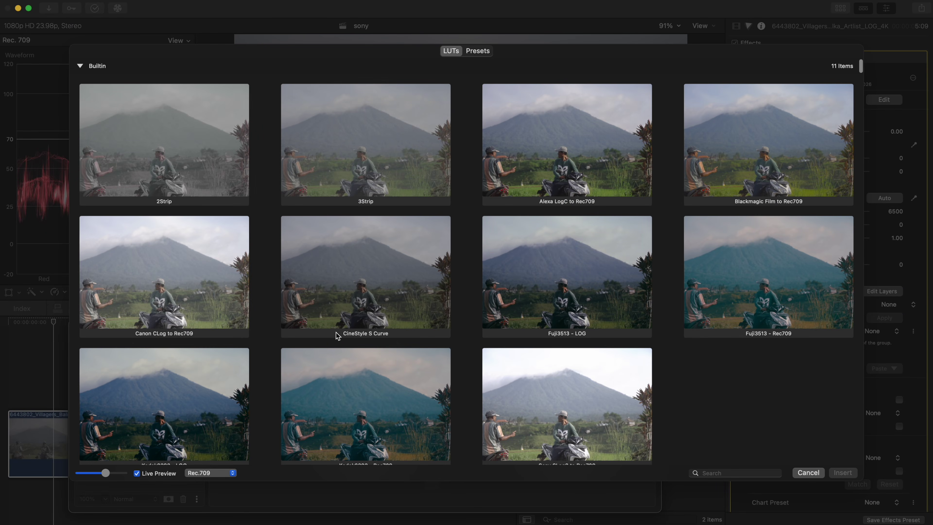
text(sony)
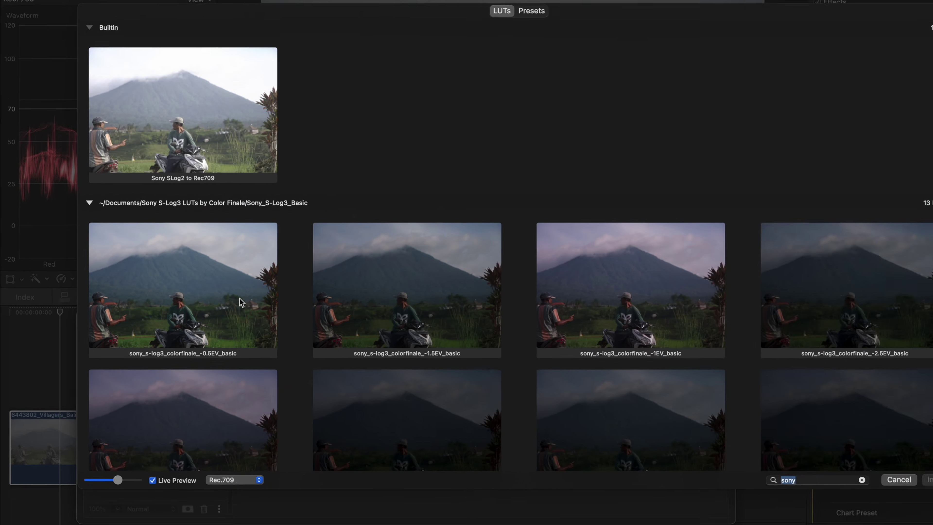
double_click(240, 302)
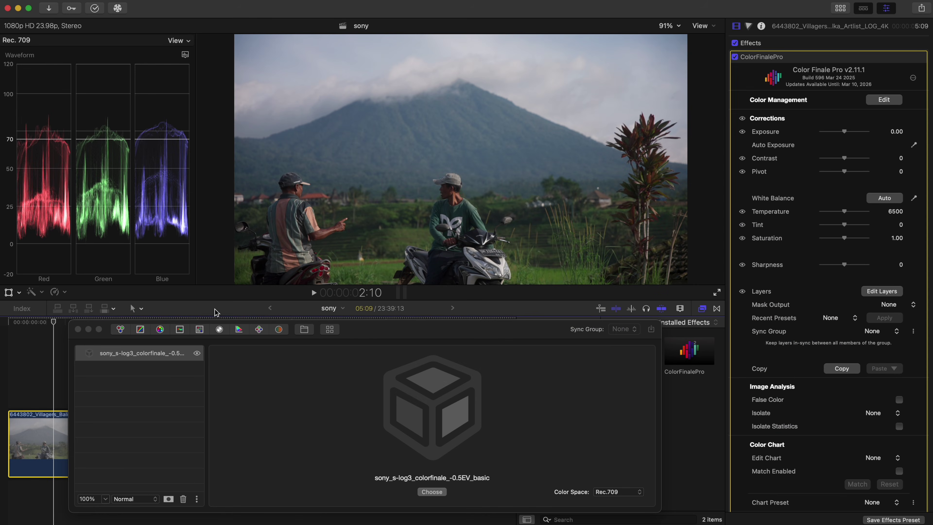
click(198, 354)
click(198, 353)
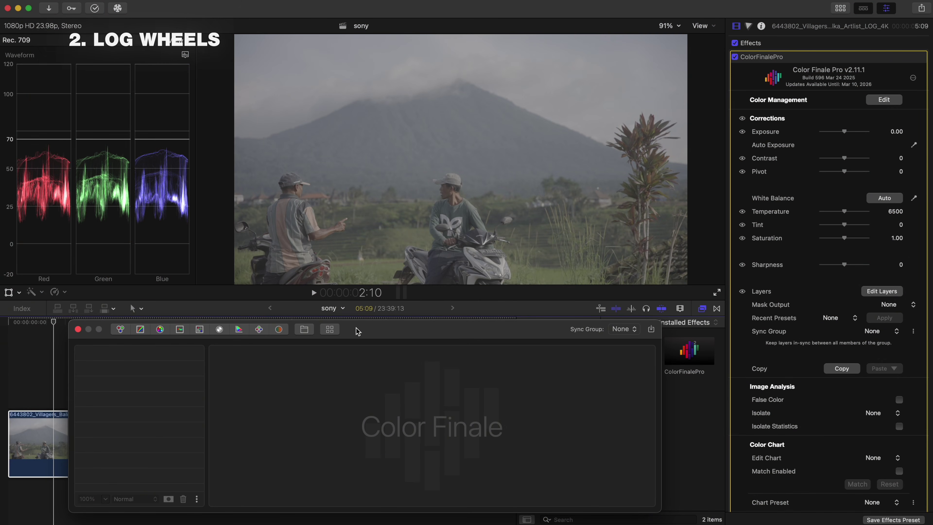
Add a Log Wheels layer, insert the recent sony_s-log3_colorfinale_-0.5EV_basic LUT above it, and reselect the Log Wheels layer
click(259, 330)
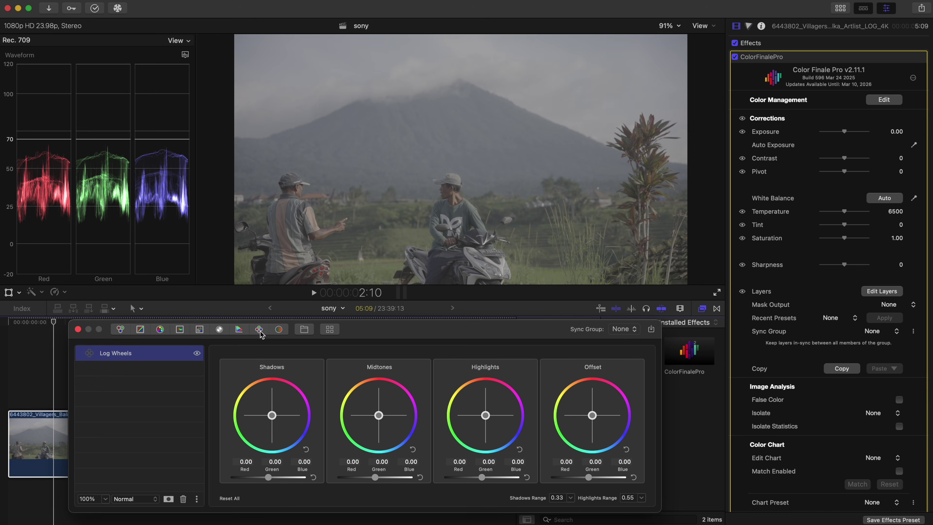
click(329, 329)
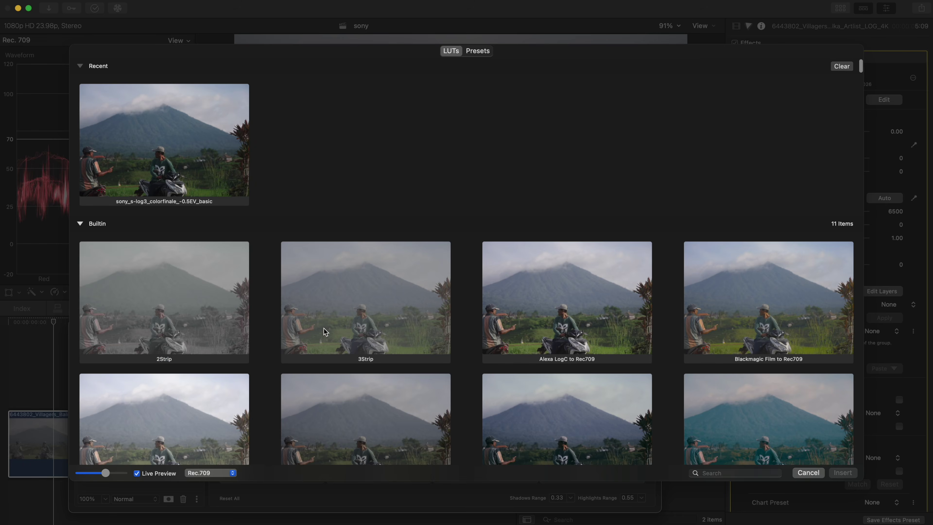
double_click(211, 196)
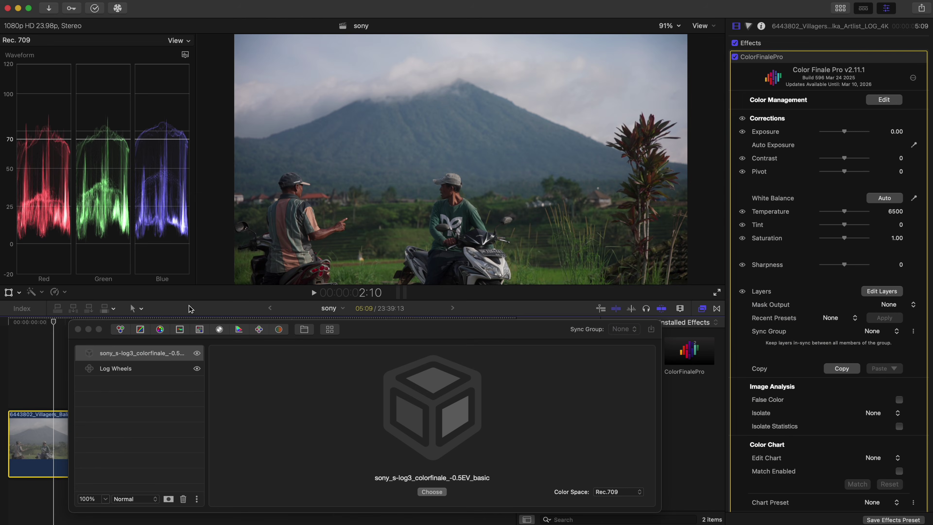
click(178, 372)
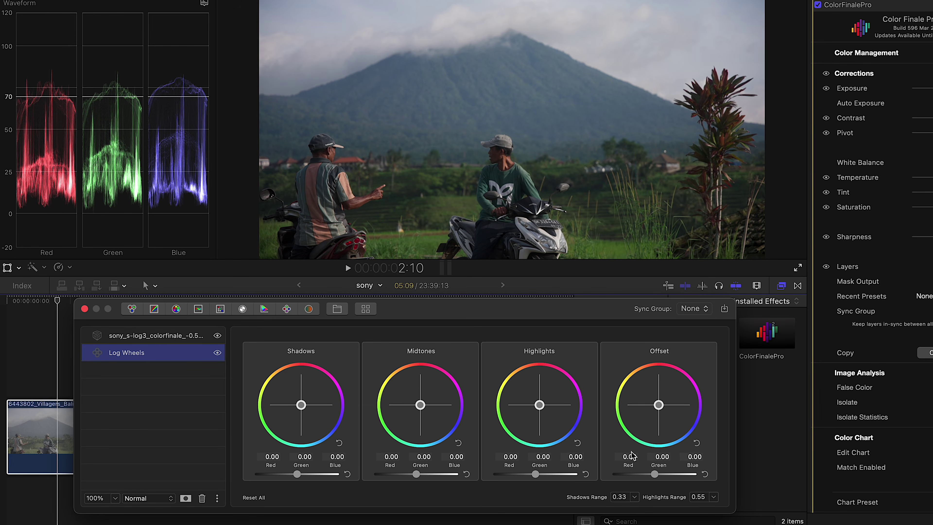
Set the log wheels to shadows -0.03, midtones -0.13, highlights 0.98, and offset red -0.05, green -0.09, blue -0.10
drag(656, 476, 653, 475)
drag(659, 404, 655, 396)
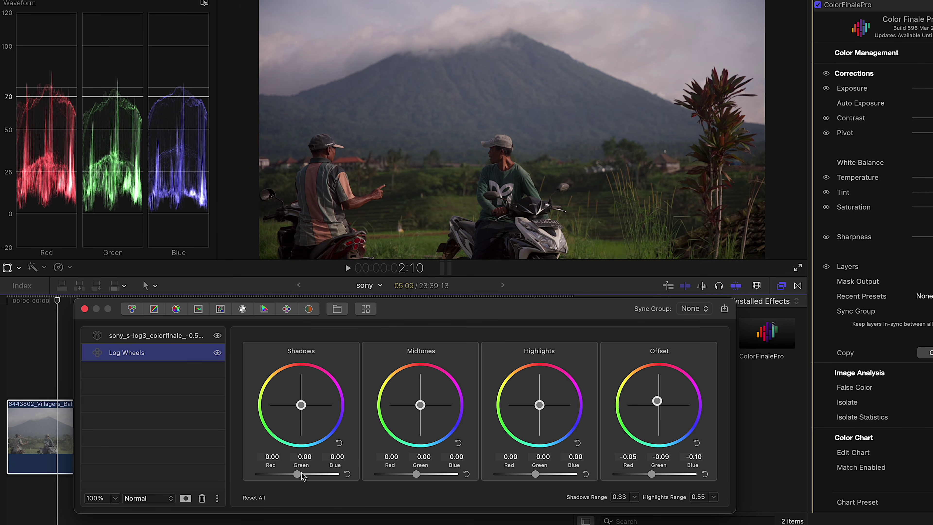
drag(300, 476, 298, 476)
drag(419, 474, 413, 474)
drag(536, 474, 574, 475)
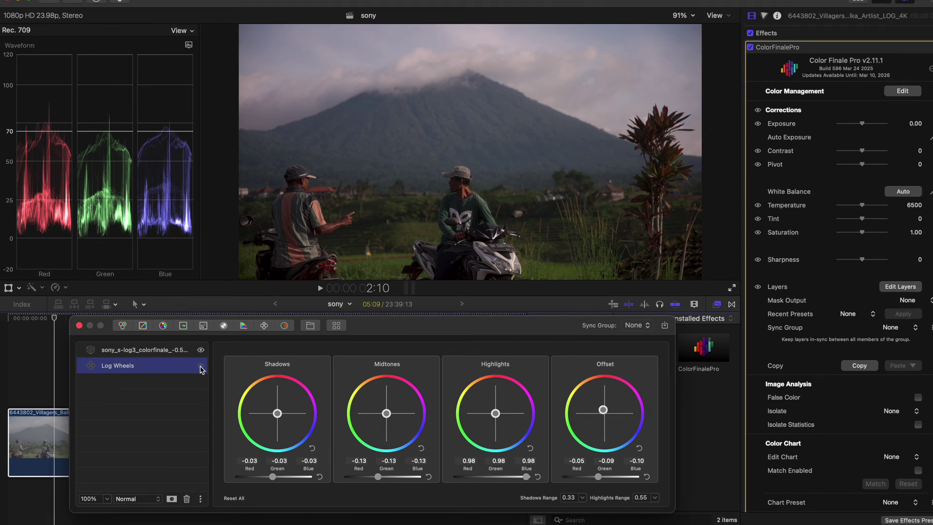
Compare the image with and without the Log Wheels layer, and raise the overall Offset level slightly
click(217, 354)
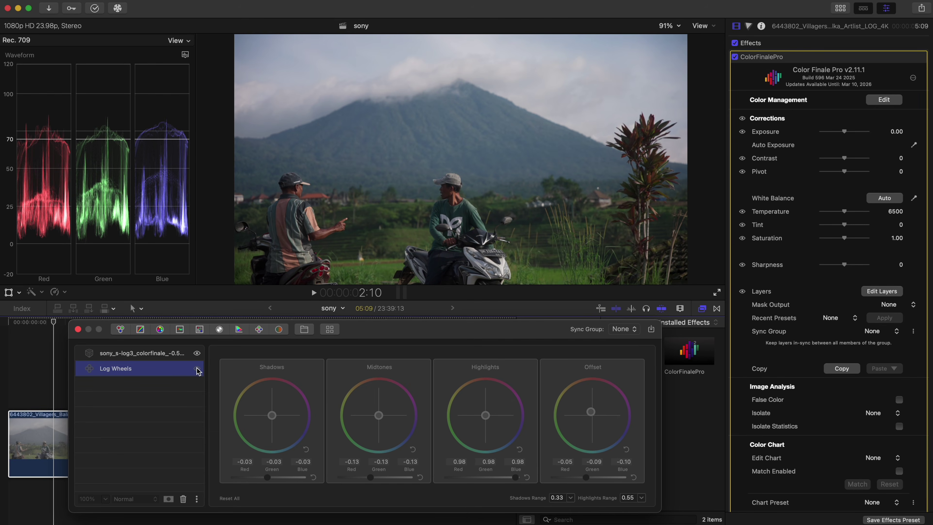
click(197, 369)
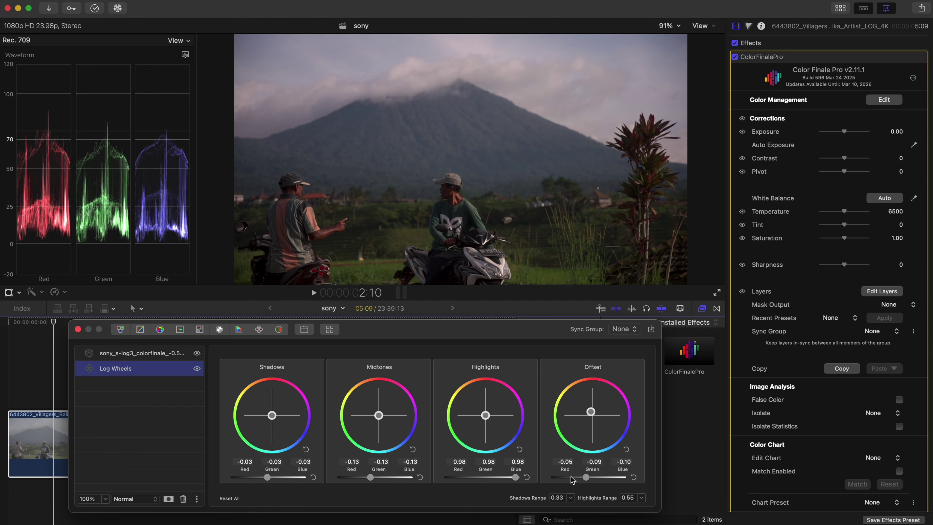
drag(586, 477, 594, 478)
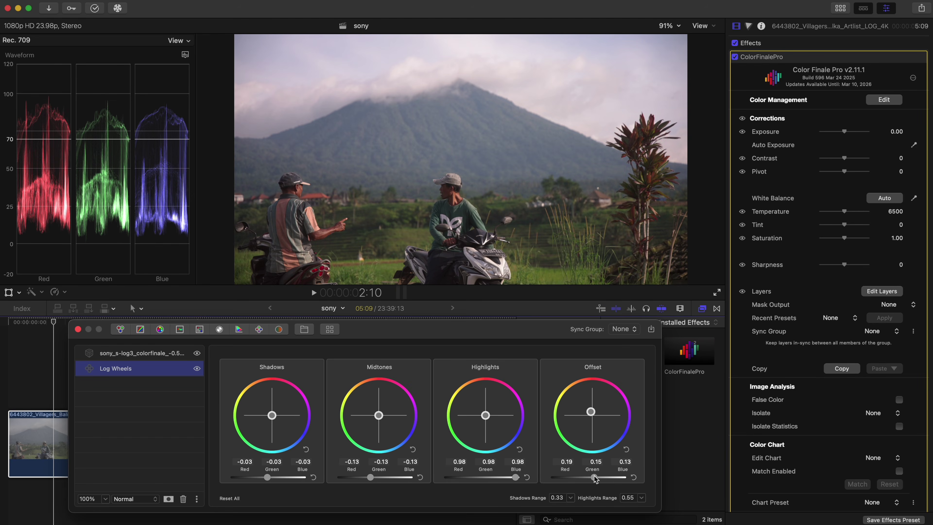
drag(594, 477, 588, 477)
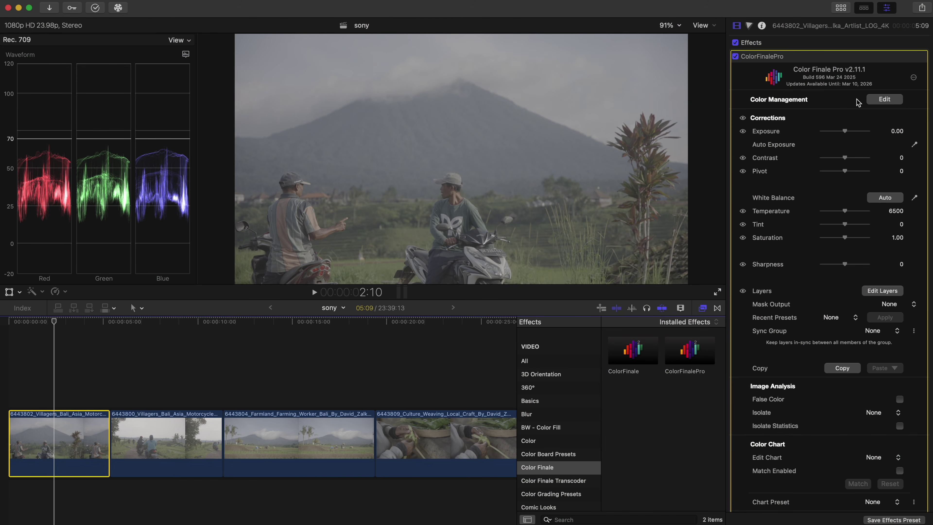
Configure color management with the ACES color profile, SLog3 as input space and Rec709 100nits as output space
click(869, 101)
click(841, 148)
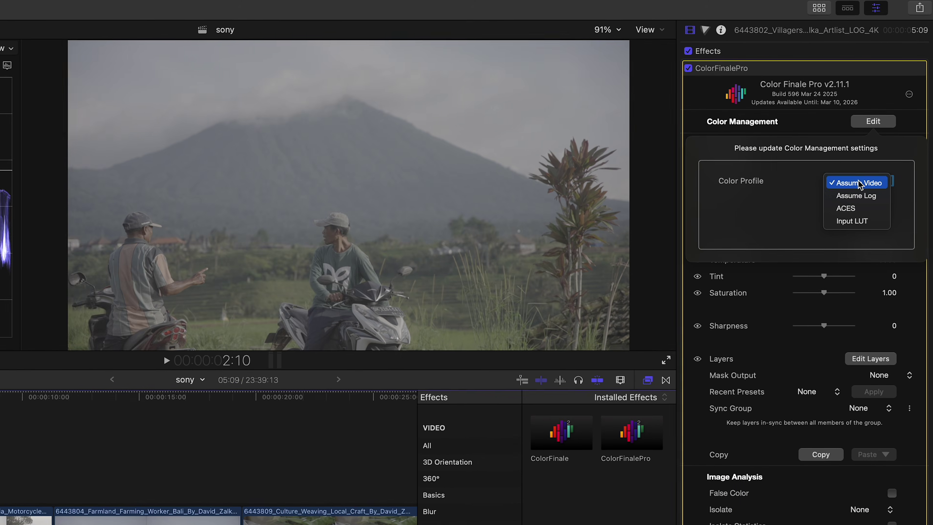
click(855, 212)
click(879, 200)
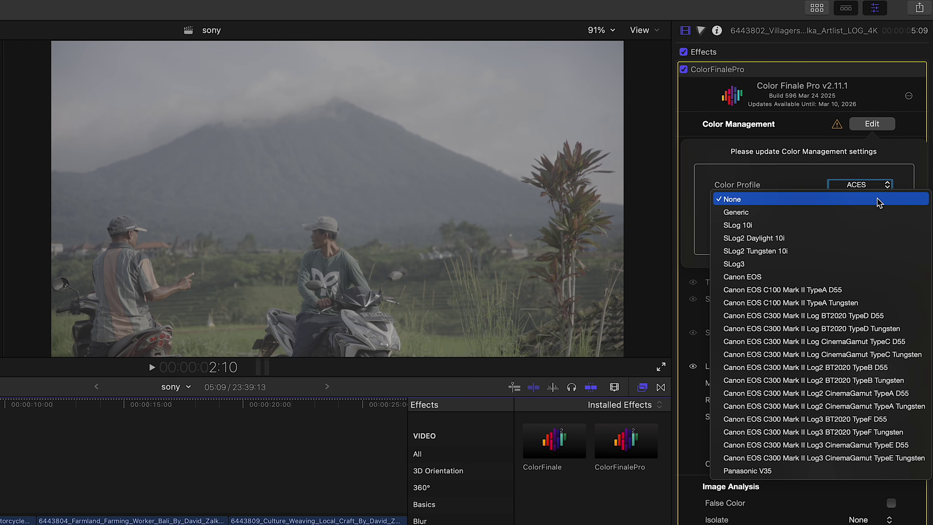
click(875, 264)
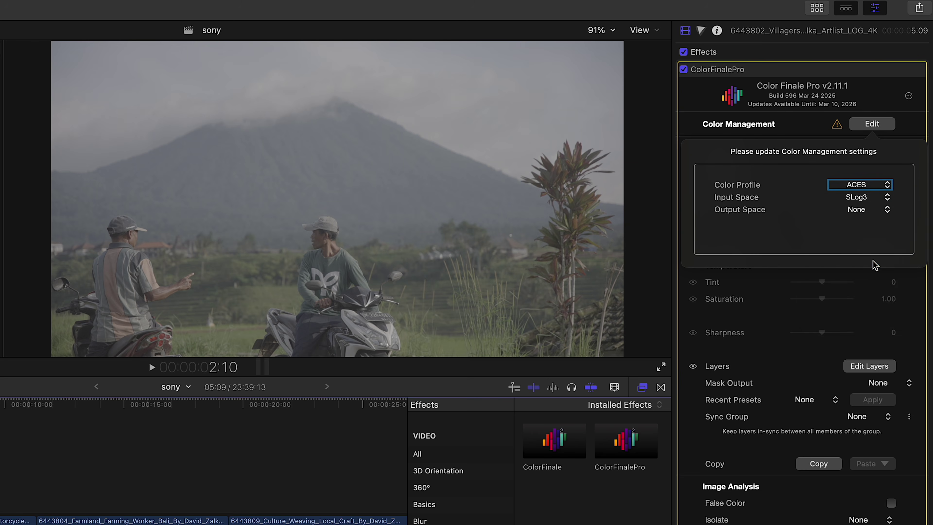
click(877, 216)
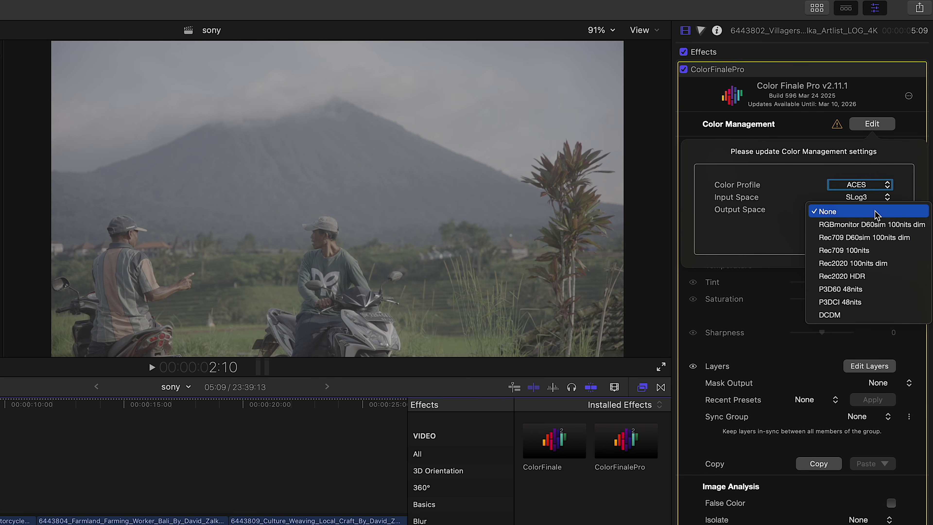
click(869, 250)
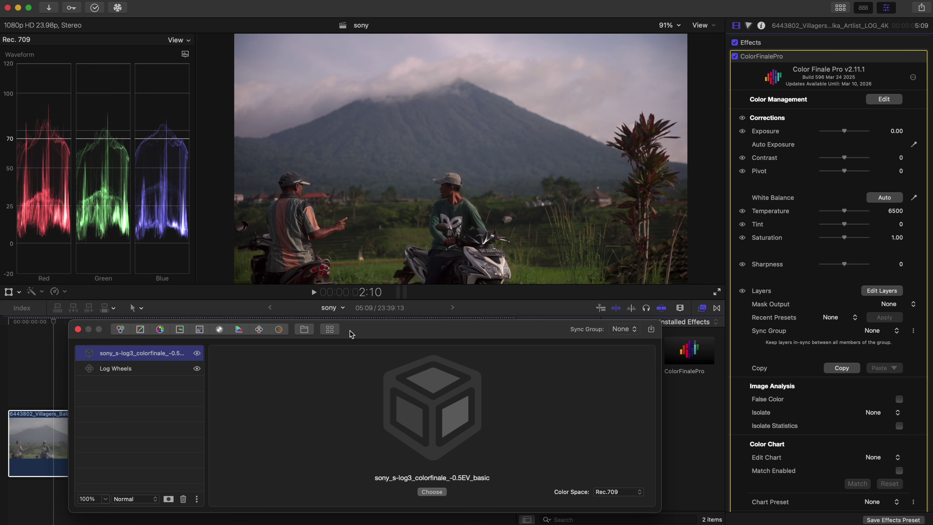
Add a Curves layer, shape its Master curve into a gentle S with slightly lowered midtones, and compare the image without it
click(140, 329)
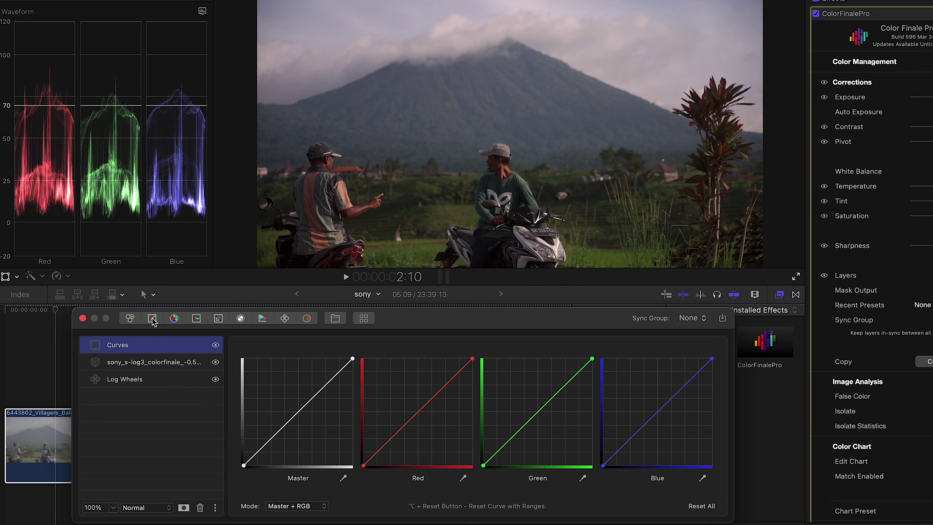
click(299, 478)
drag(271, 438, 262, 451)
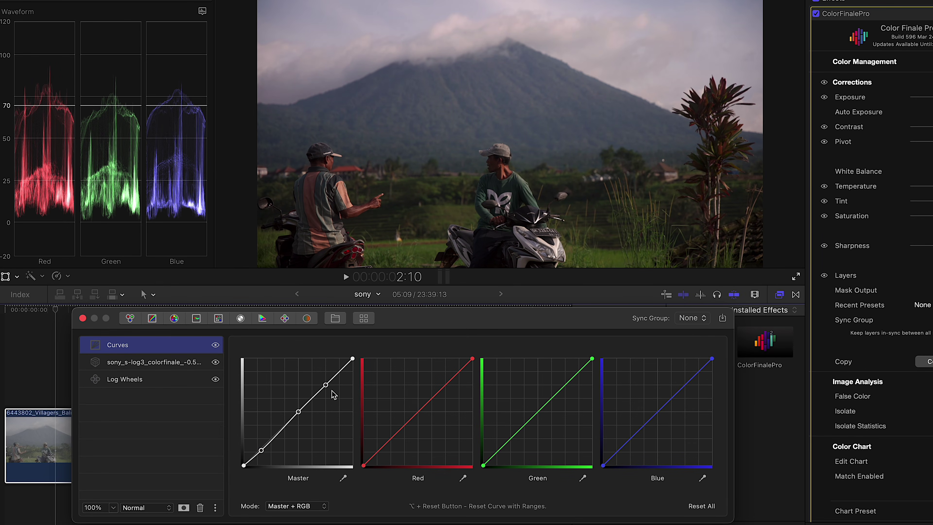
drag(326, 385, 334, 372)
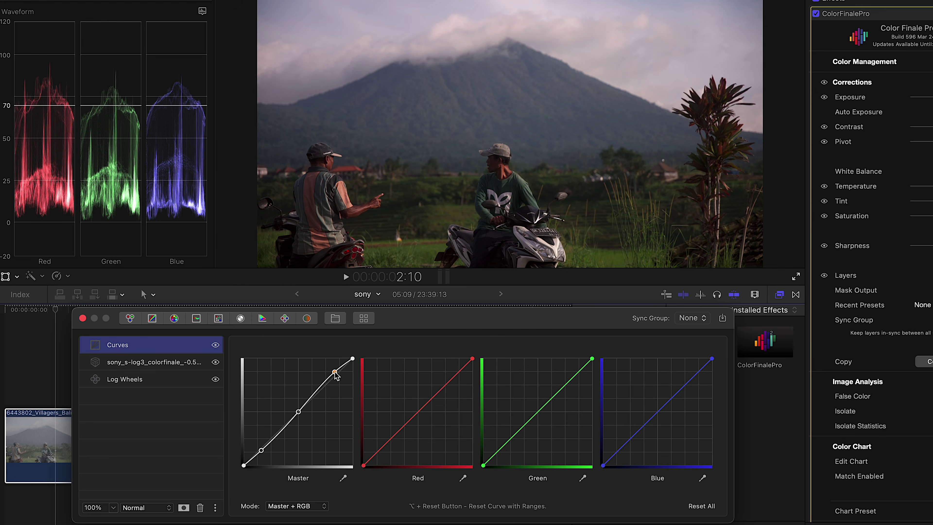
drag(300, 414, 302, 416)
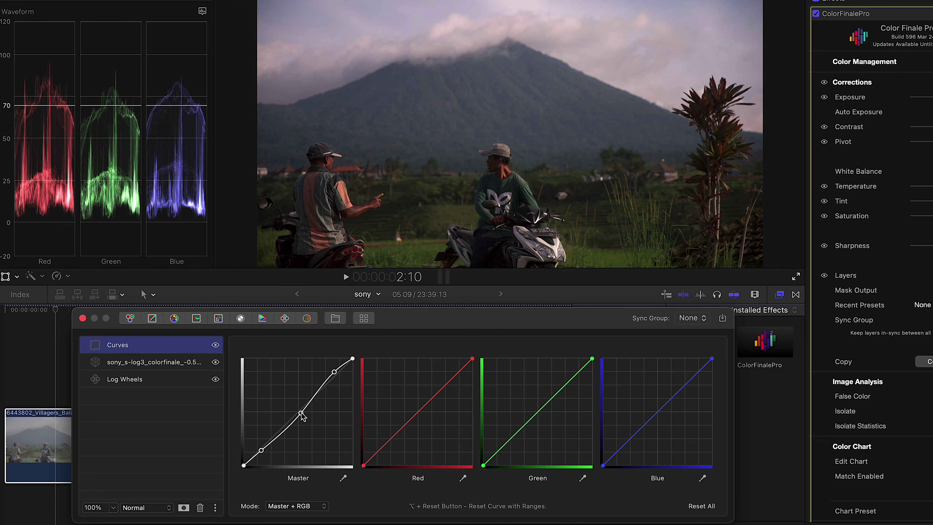
click(215, 346)
click(215, 346)
click(180, 410)
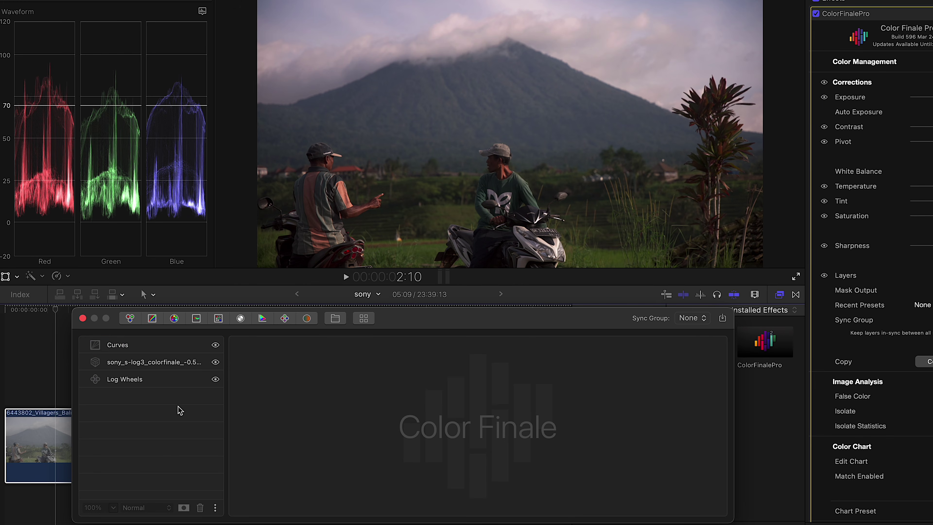
Add an HSL Curves layer and lower the yellow-green and blue ranges on its Hue vs Hue curve between anchor points
click(197, 319)
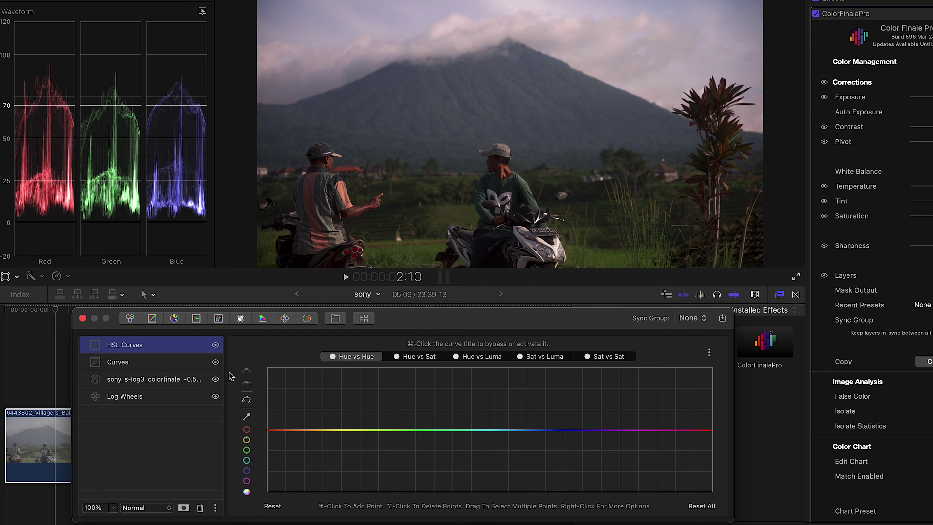
click(278, 430)
click(449, 430)
drag(363, 433, 363, 439)
click(462, 431)
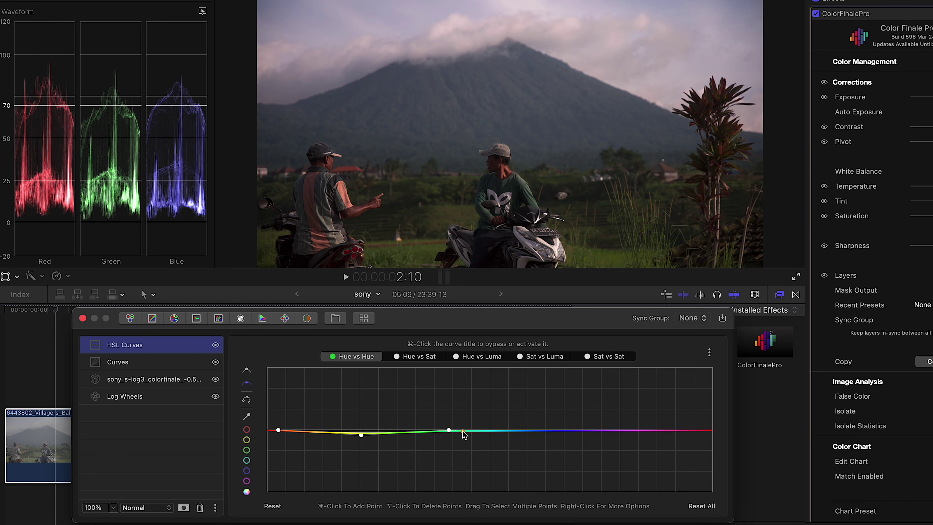
click(606, 430)
mouse_move(535, 431)
mouse_down()
mouse_move(524, 449)
mouse_move(522, 435)
mouse_up()
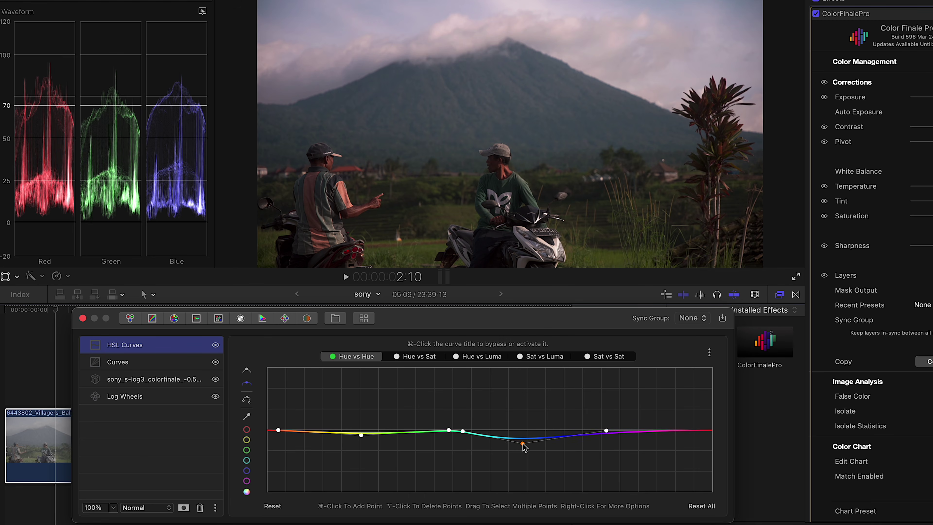
Raise the cyan-blue range on the Hue vs Sat curve between two anchor points
click(423, 357)
click(455, 429)
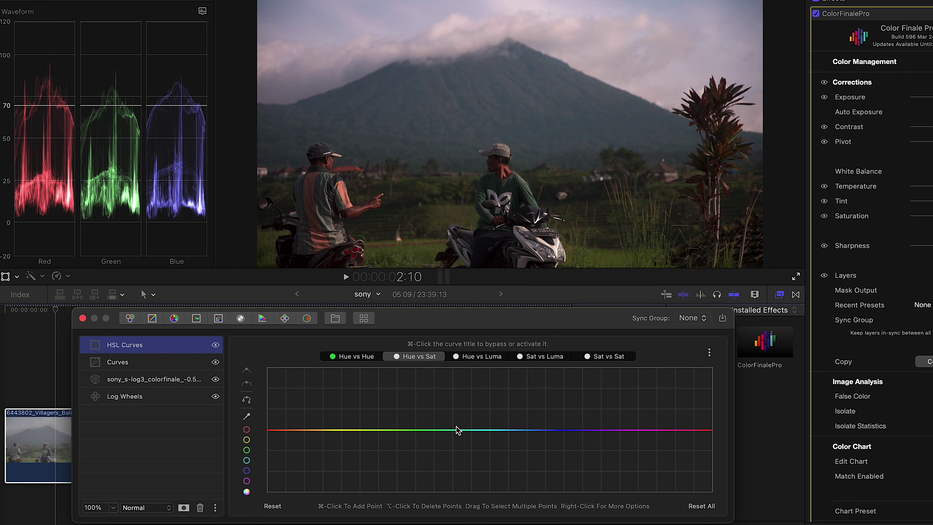
drag(511, 433, 516, 414)
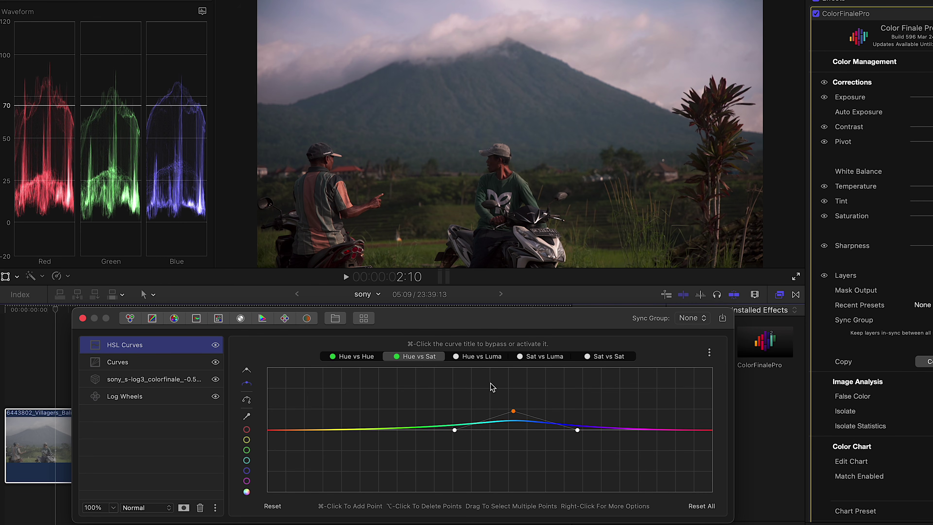
Slightly lower the yellow-green and cyan-blue ranges on the Hue vs Luma curve between anchor points, and deselect the layer
click(478, 357)
click(282, 429)
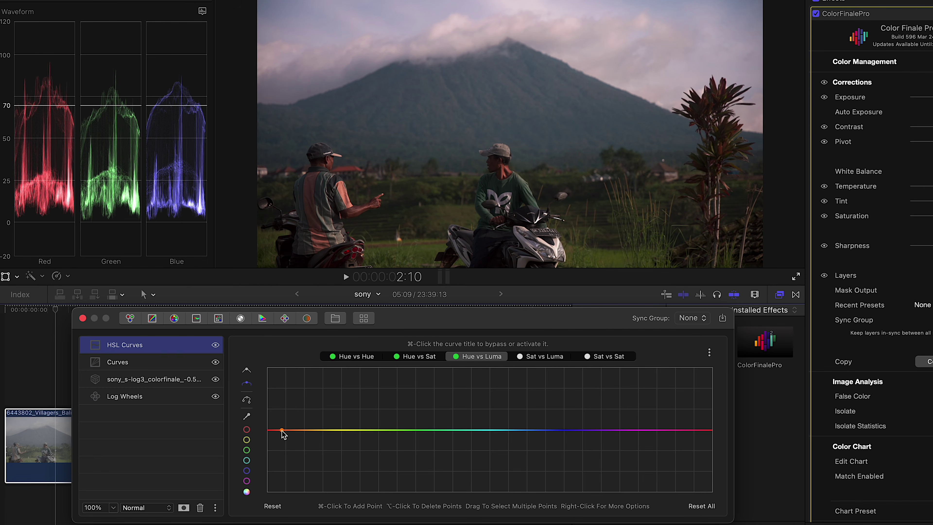
drag(362, 433, 359, 435)
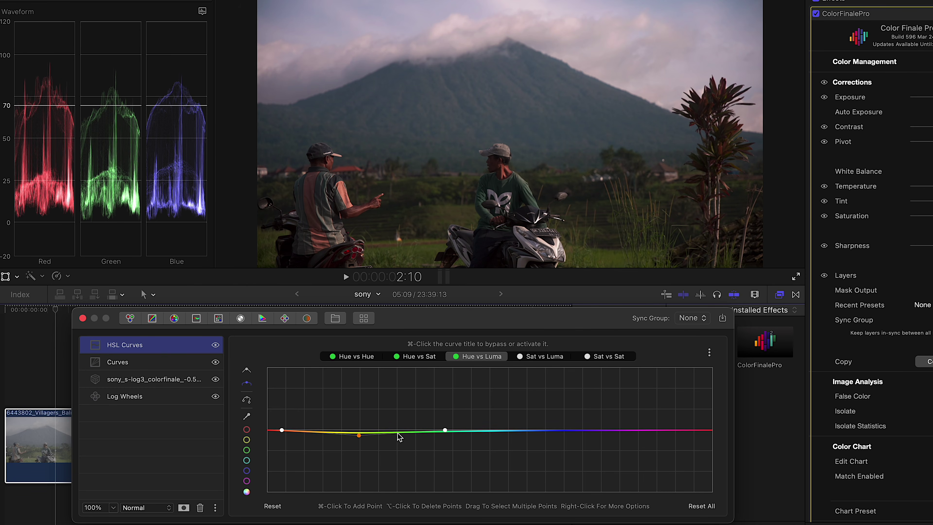
click(463, 431)
click(601, 430)
drag(528, 432, 515, 433)
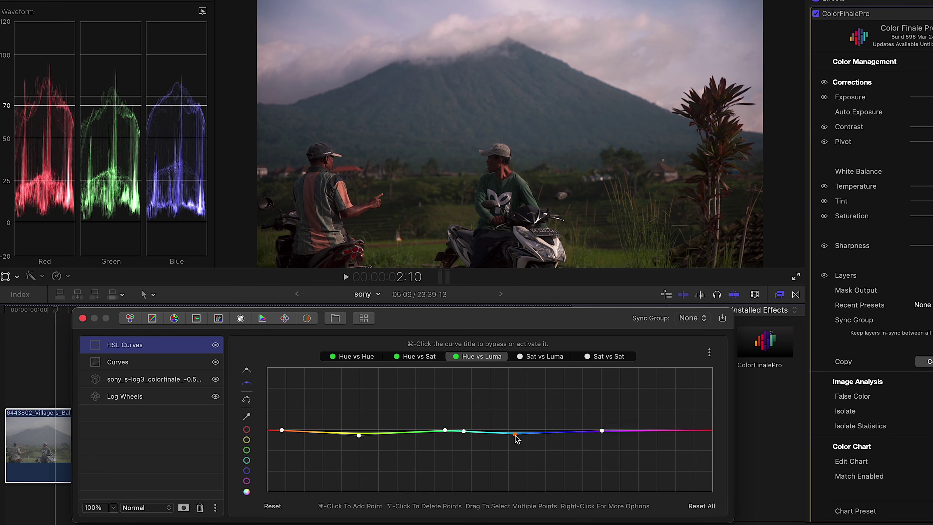
click(203, 422)
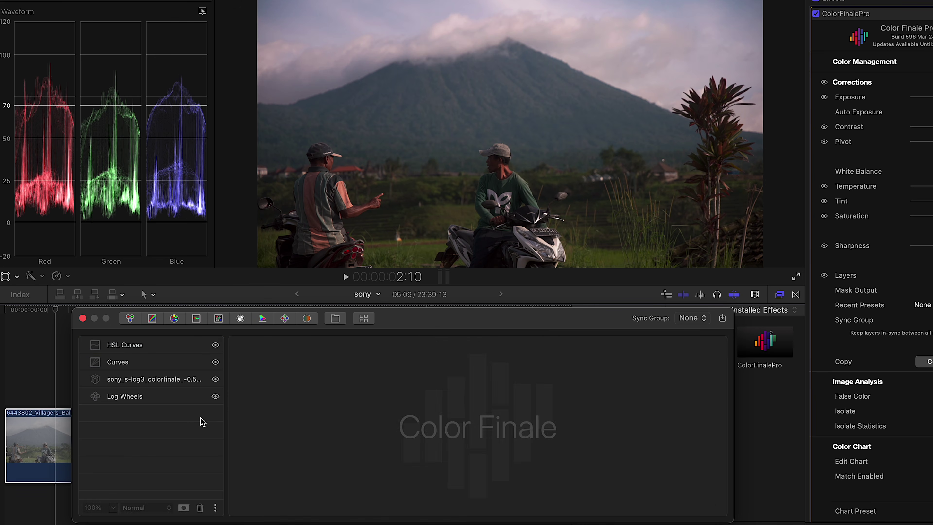
Add a second HSL Curves layer, sample the skin of the man in the green shirt for Hue vs Hue, and slightly shift the sampled orange point
click(196, 318)
click(343, 356)
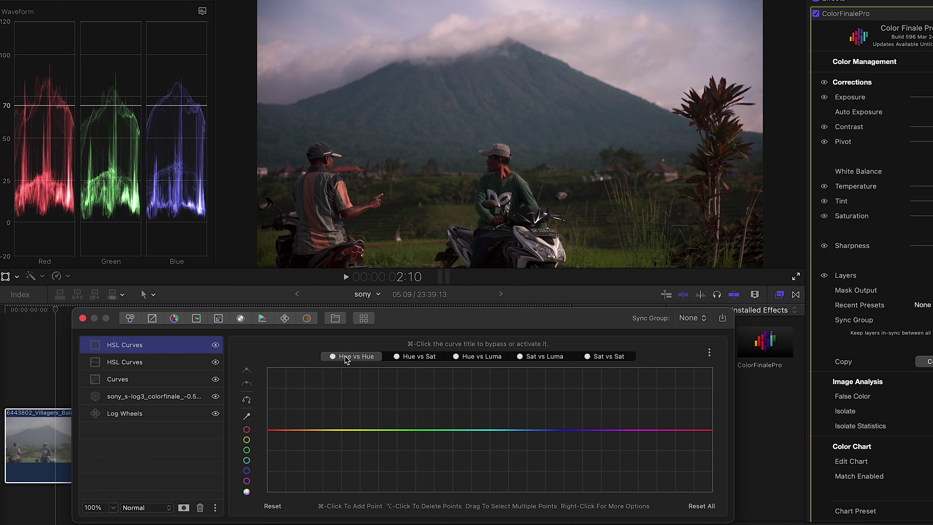
click(246, 416)
click(480, 180)
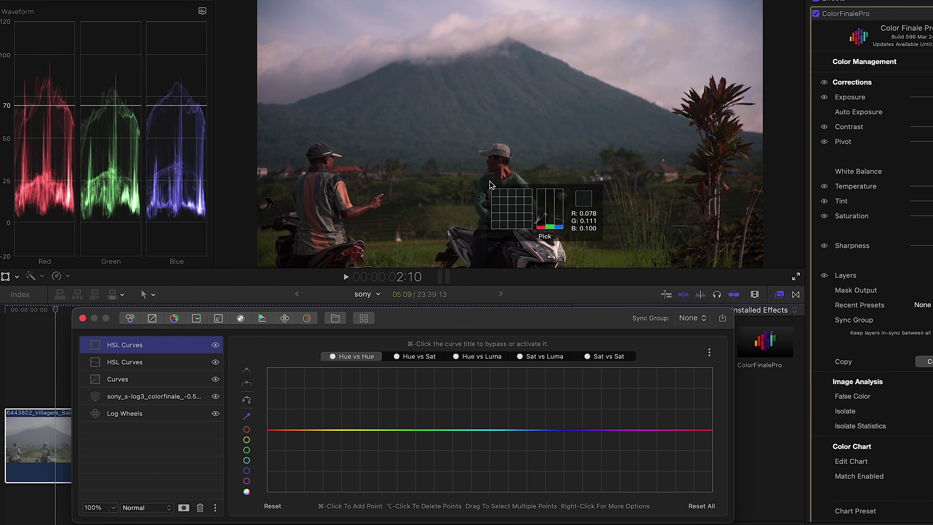
click(505, 173)
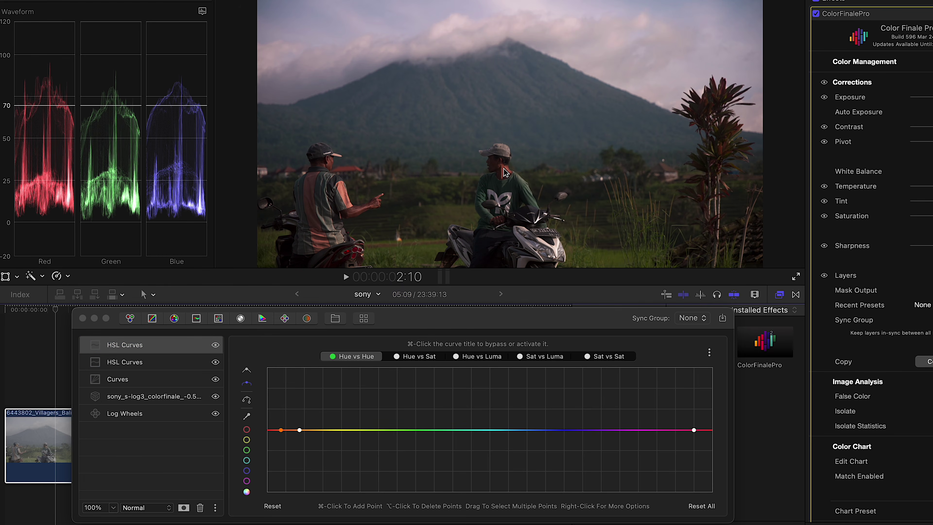
click(281, 430)
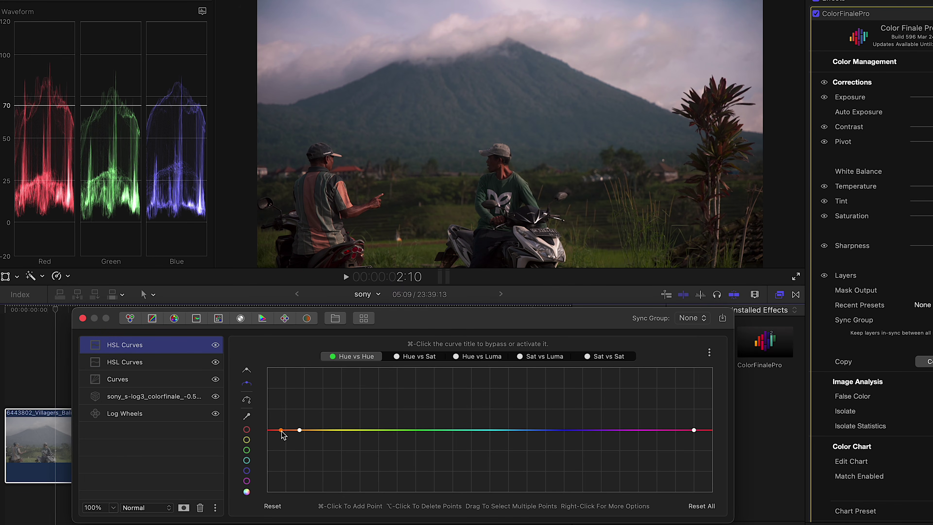
drag(282, 430, 280, 428)
Sample the same man's skin for the Hue vs Luma curve and slightly raise the sampled orange point to brighten the skin tones
click(474, 357)
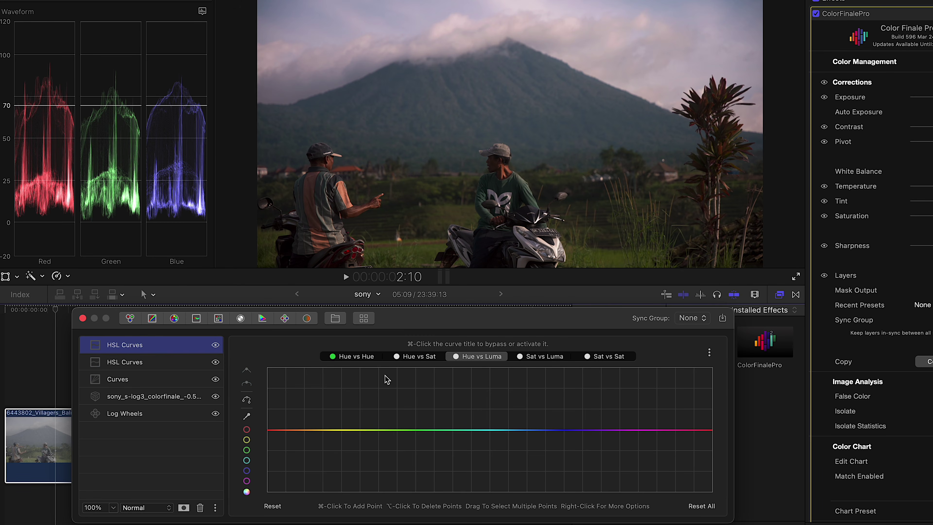
click(247, 418)
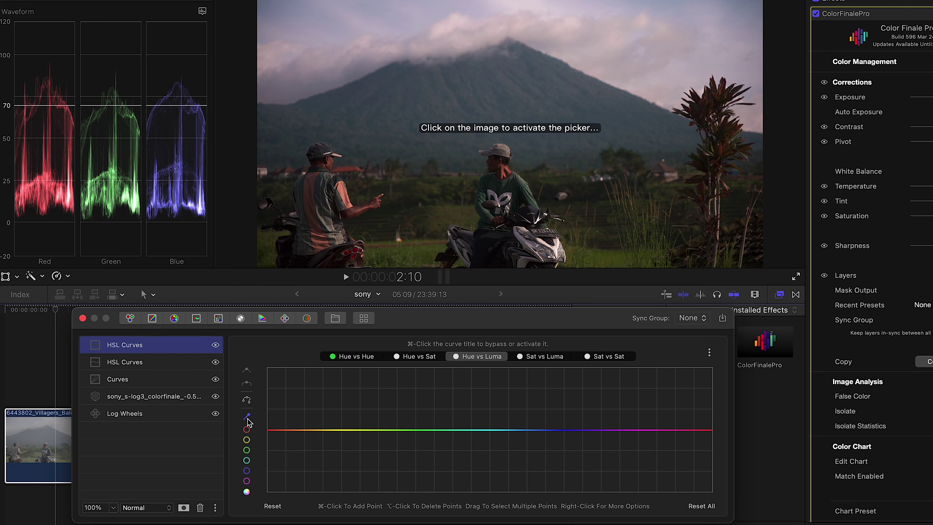
click(506, 171)
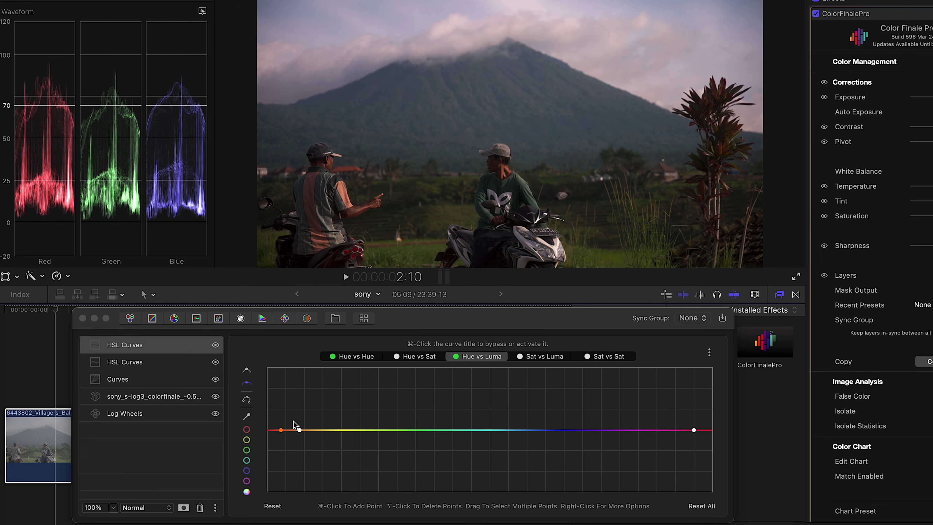
click(283, 434)
drag(282, 433, 284, 429)
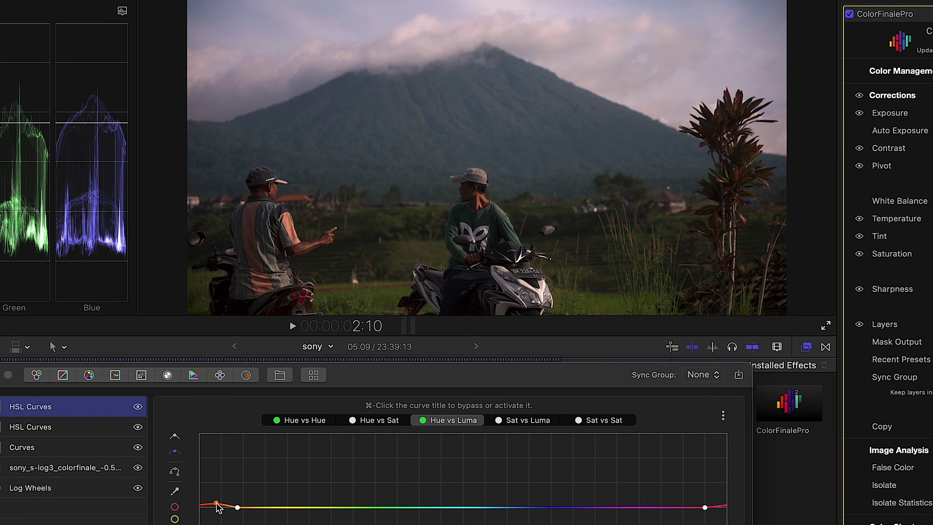
Select the Curves layer and both HSL Curves layers together
shift+click(98, 451)
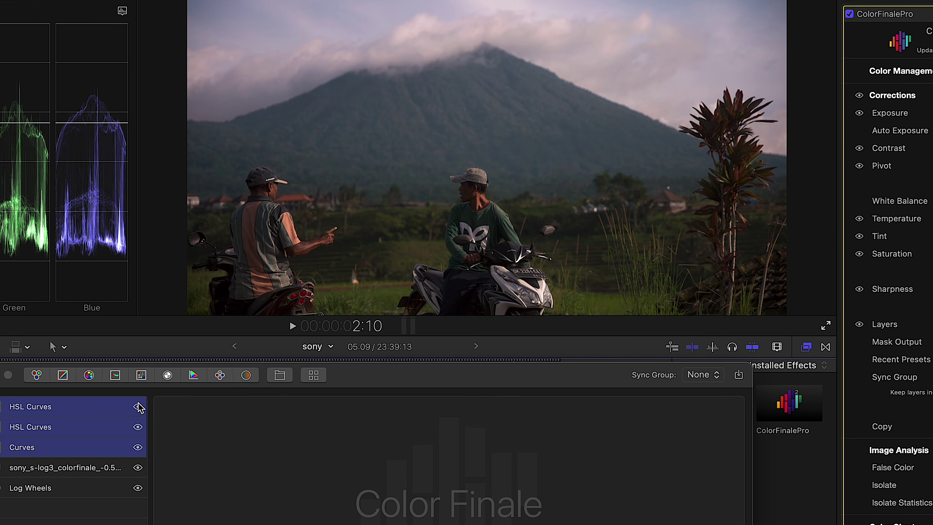